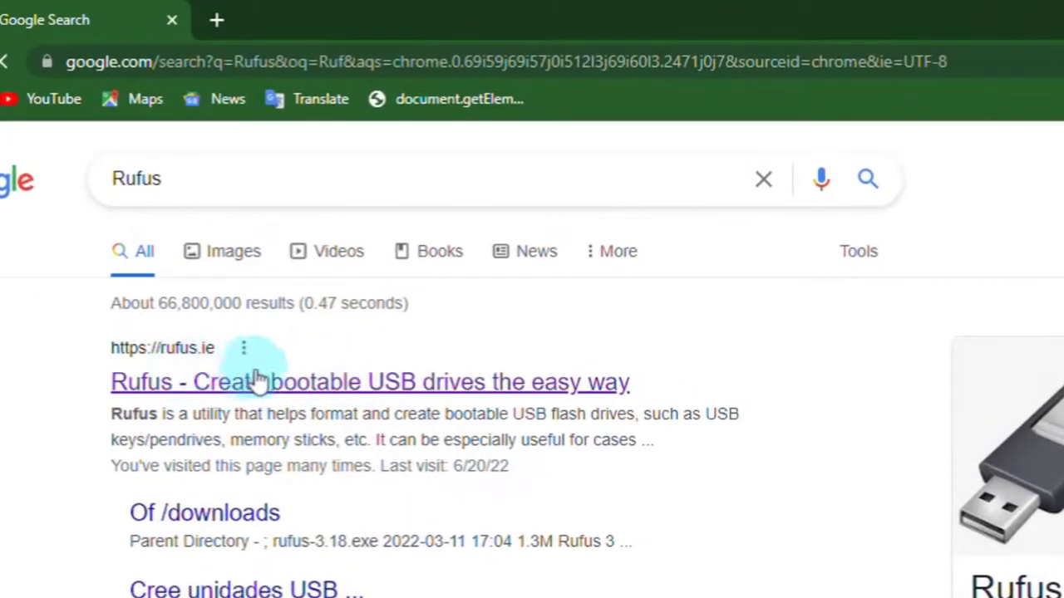
Open the Rufus website from the search results and download Rufus 3.18 into the Downloads\Programs folder.
left_click(273, 382)
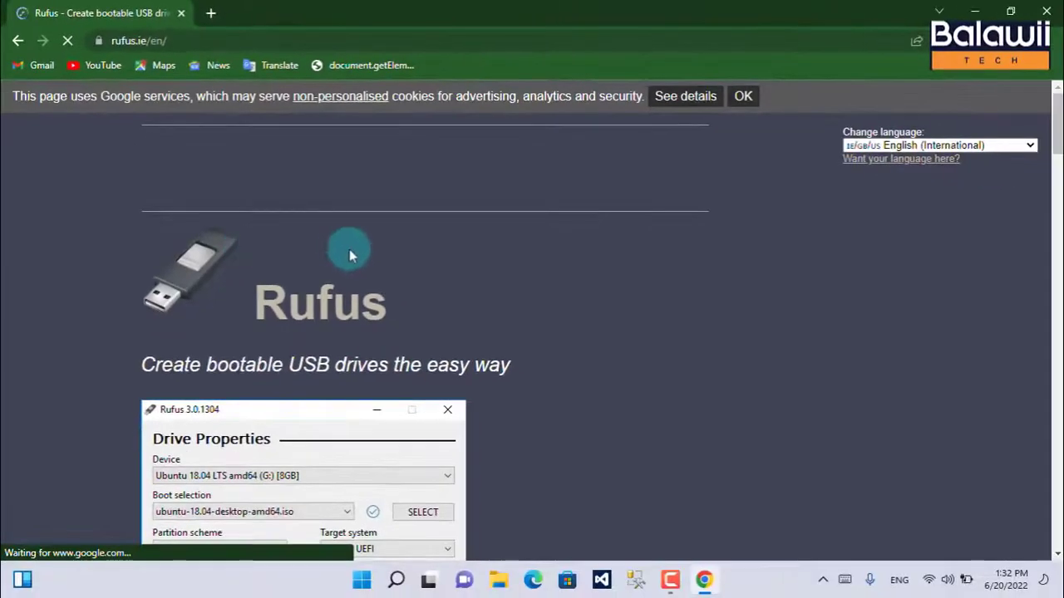
scroll(582, 266, "down", 4)
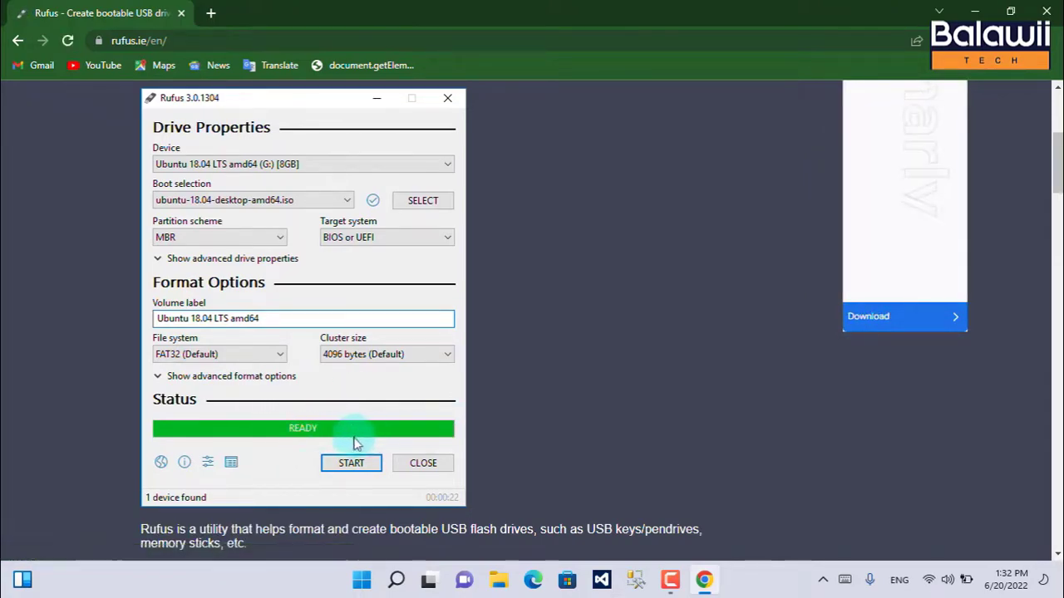
scroll(524, 430, "down", 7)
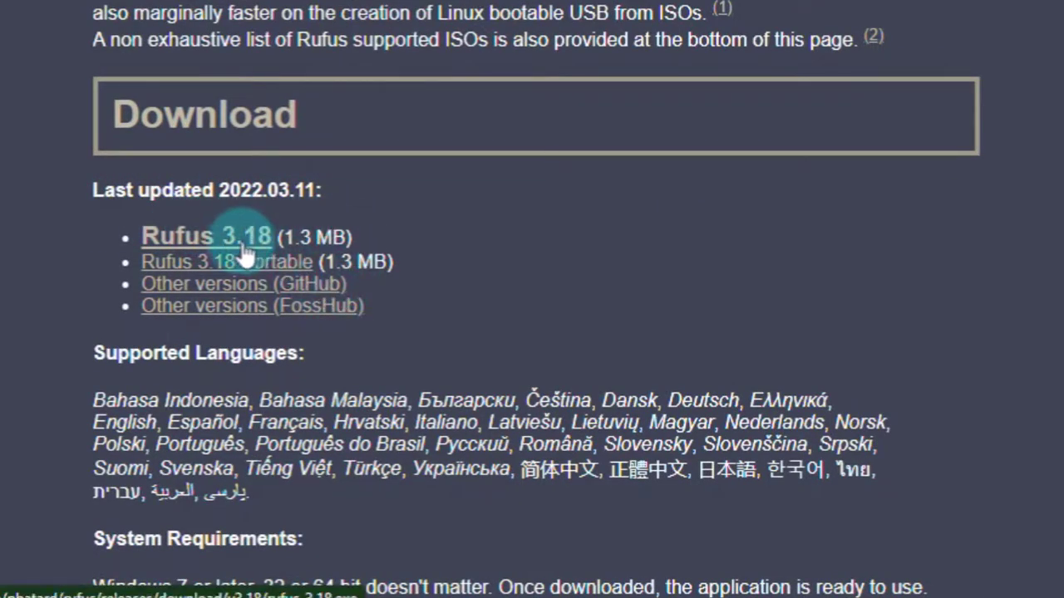
left_click(213, 249)
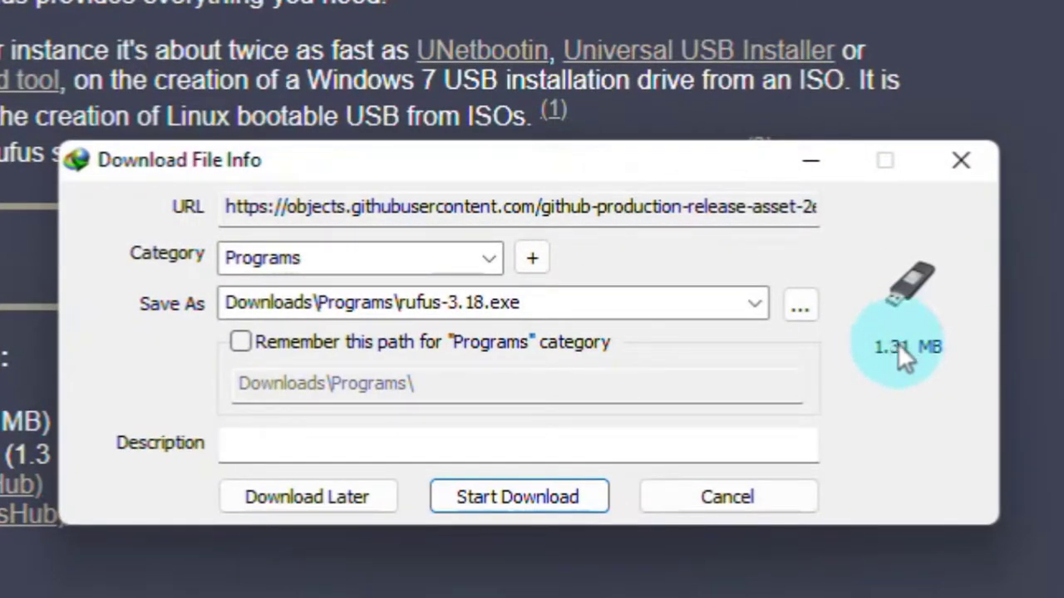
left_click(533, 498)
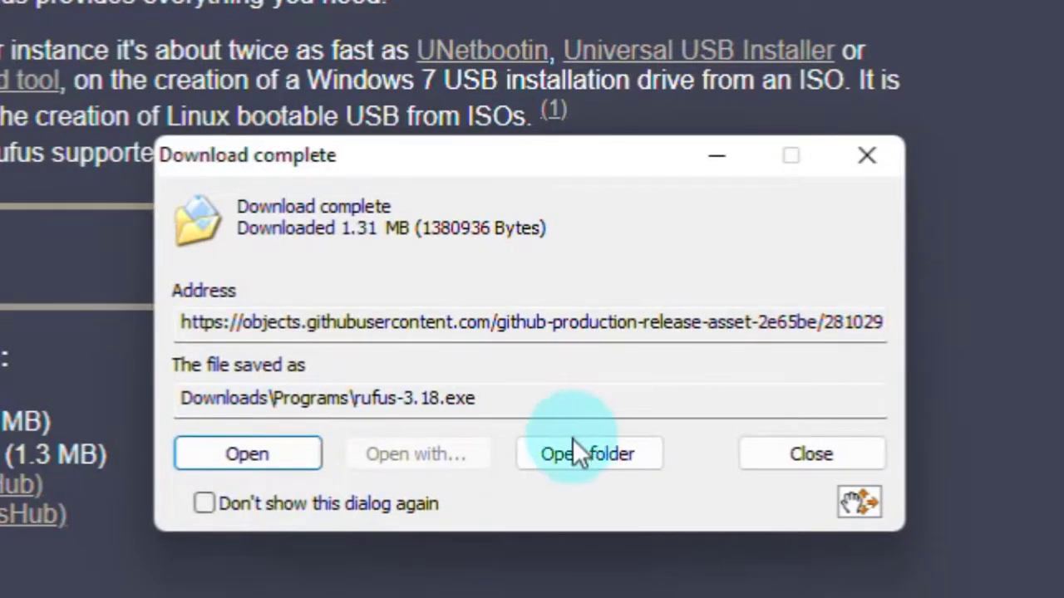
Launch rufus-3.18 from its download folder and close the leftover folder and browser windows.
left_click(607, 460)
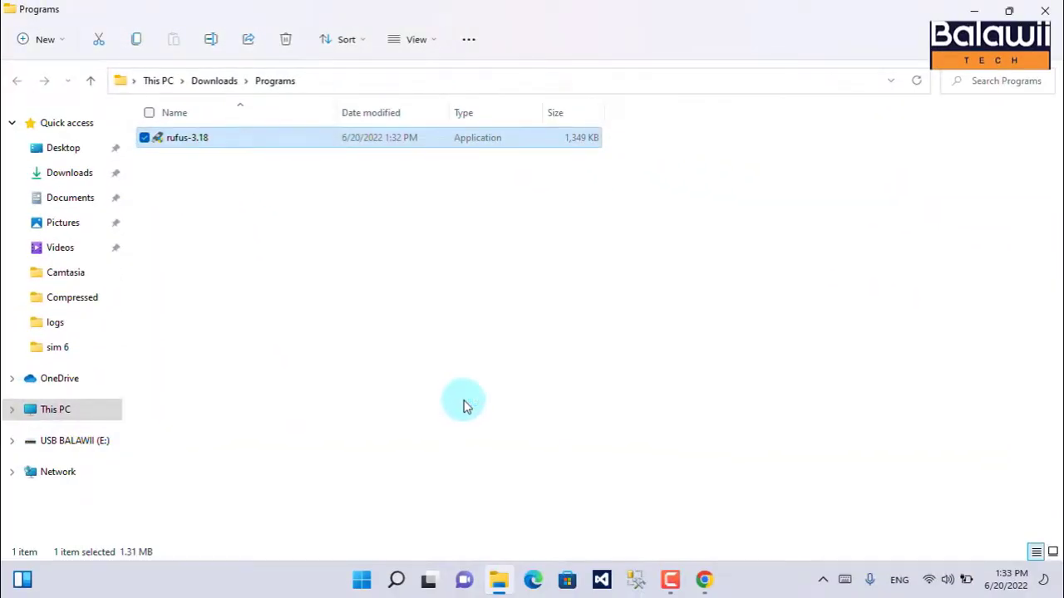
left_click(1049, 10)
left_click(1059, 11)
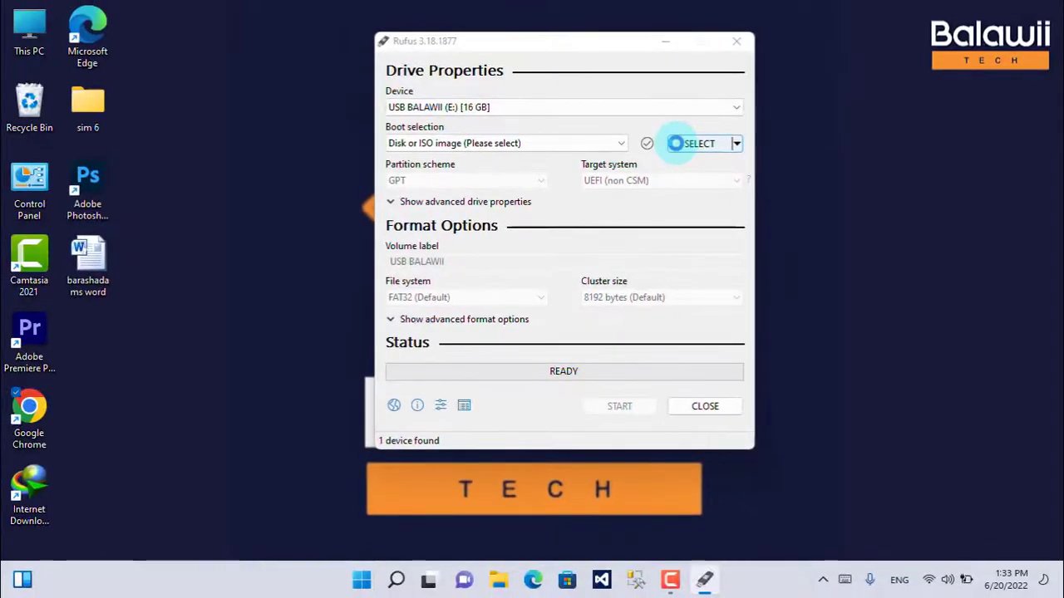
Load the _Getintopc.com_W1121H2.PRO.ENU.MAY2022 ISO from the Downloads folder as the boot image.
left_click(675, 143)
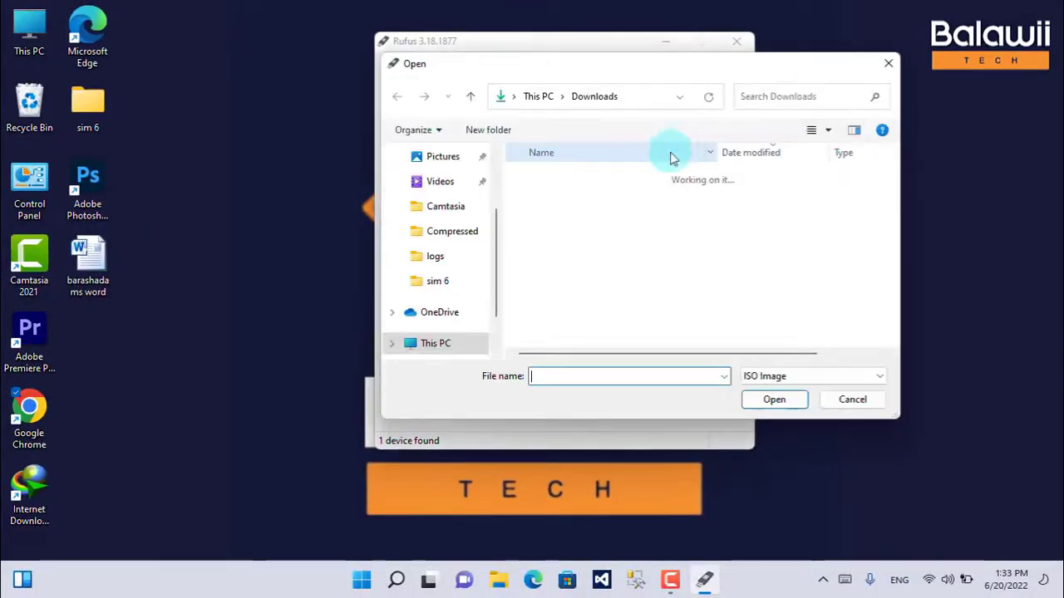
scroll(475, 232, "up", 2)
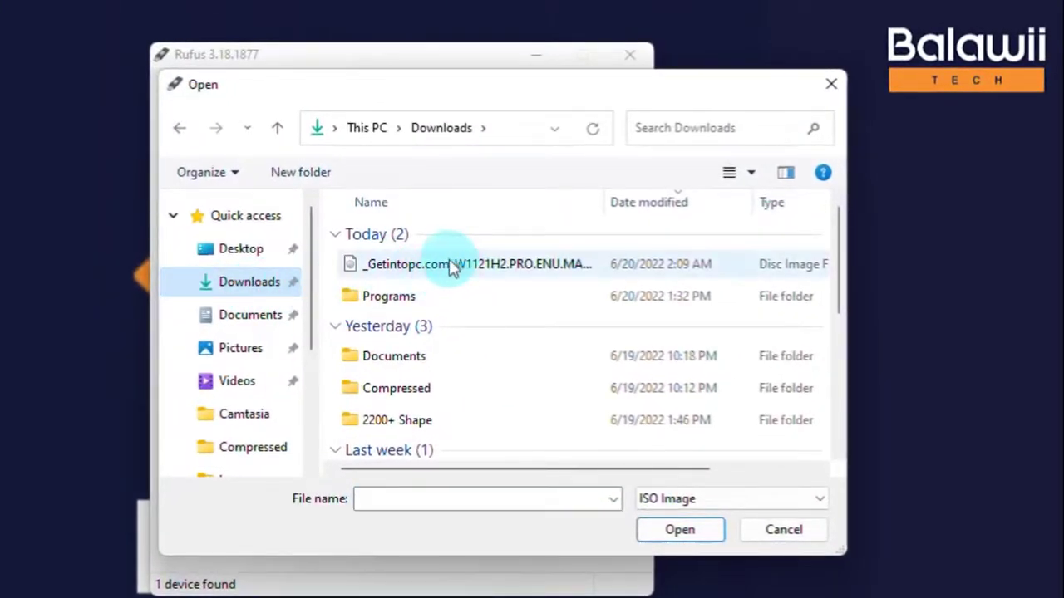
left_click(453, 264)
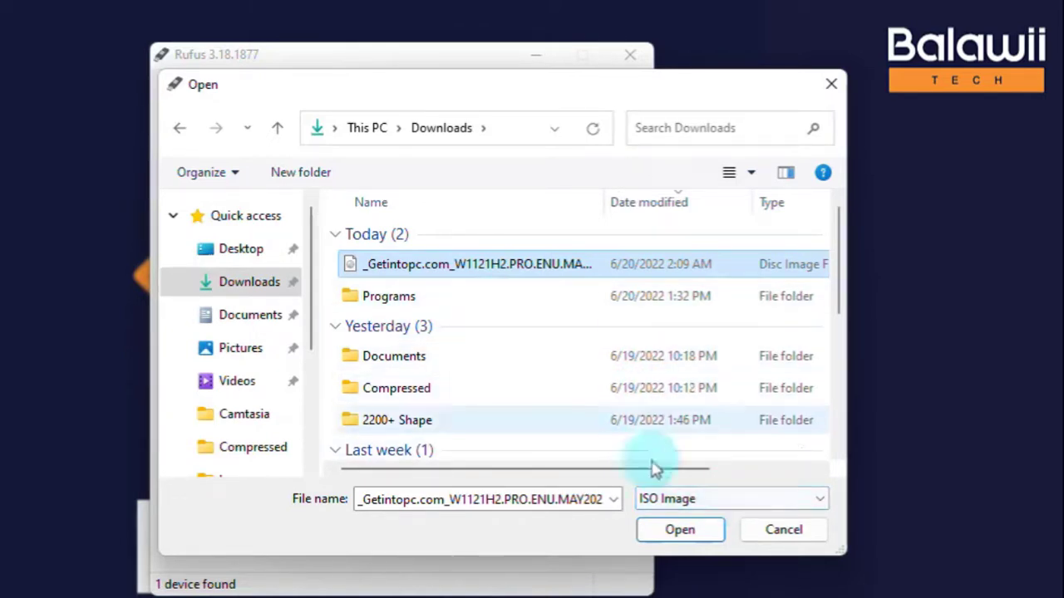
left_click(687, 532)
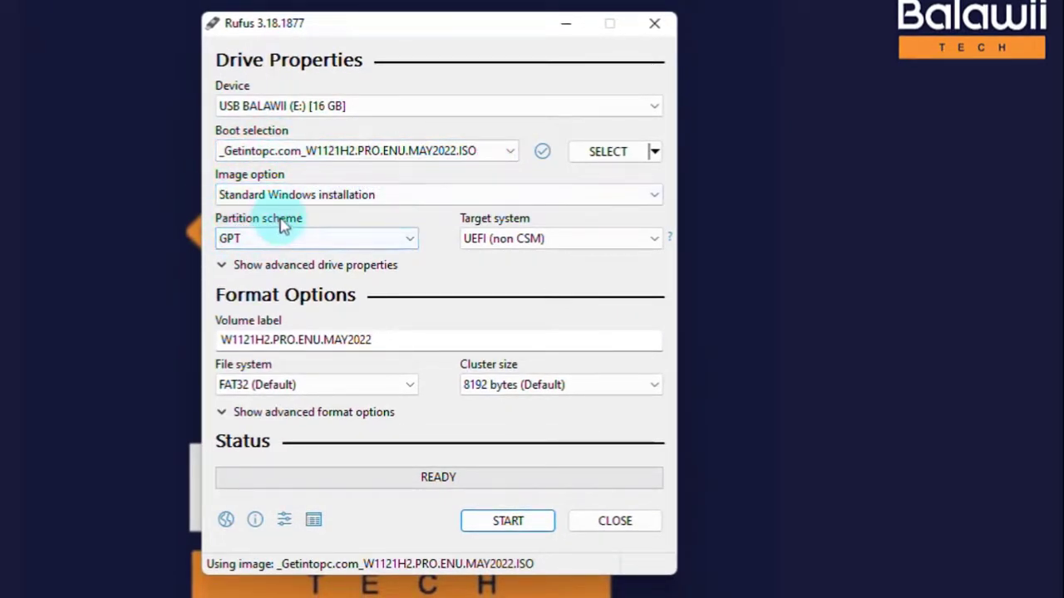
Set the partition scheme of the USB drive to MBR.
left_click(282, 246)
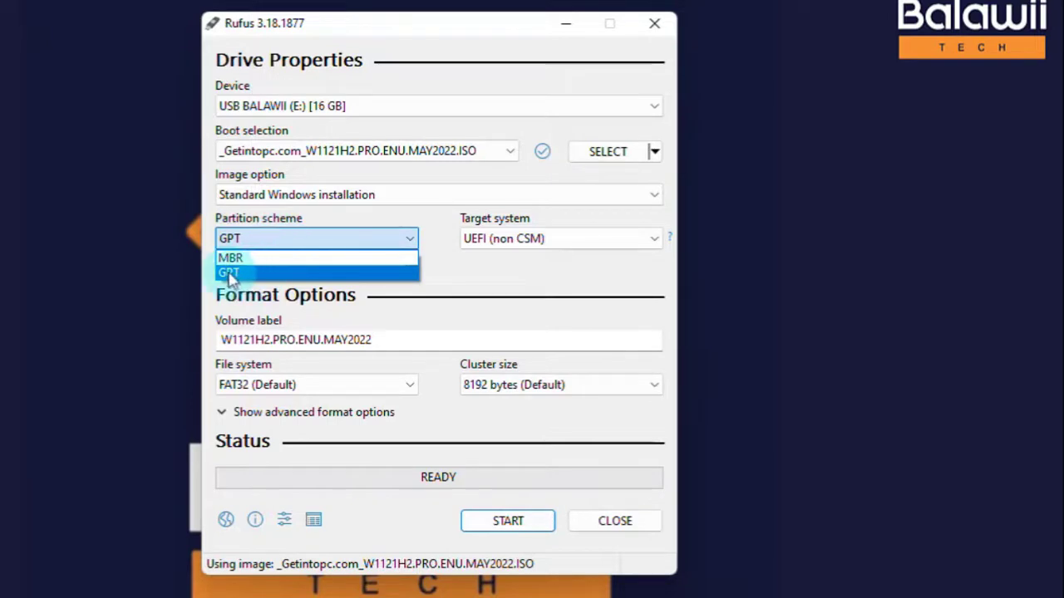
left_click(256, 257)
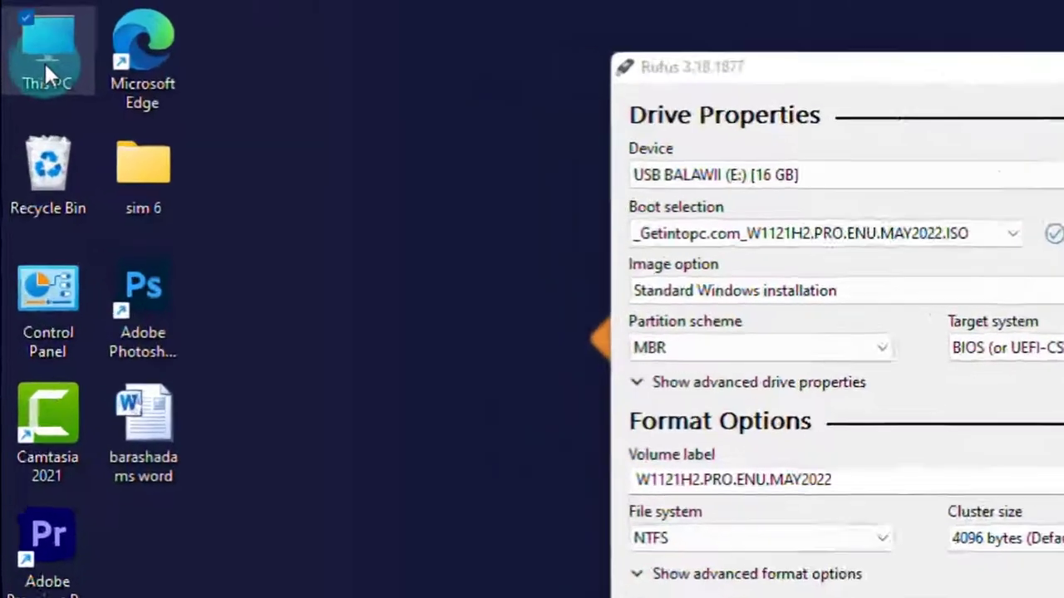
Check the partition style of Disk 0 in its volume properties in Disk Management, and close Computer Management.
right_click(27, 39)
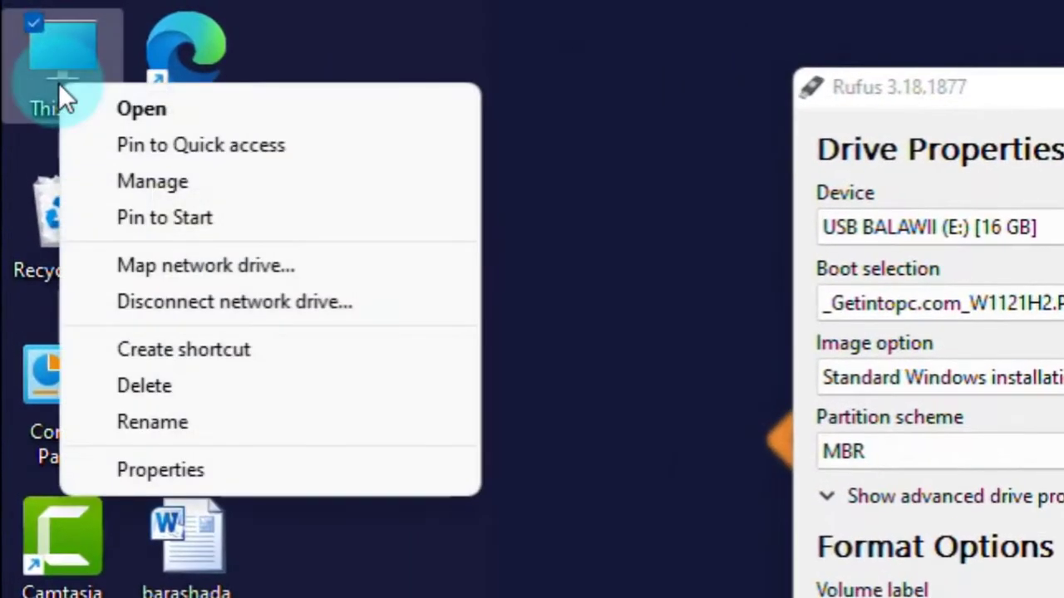
left_click(171, 183)
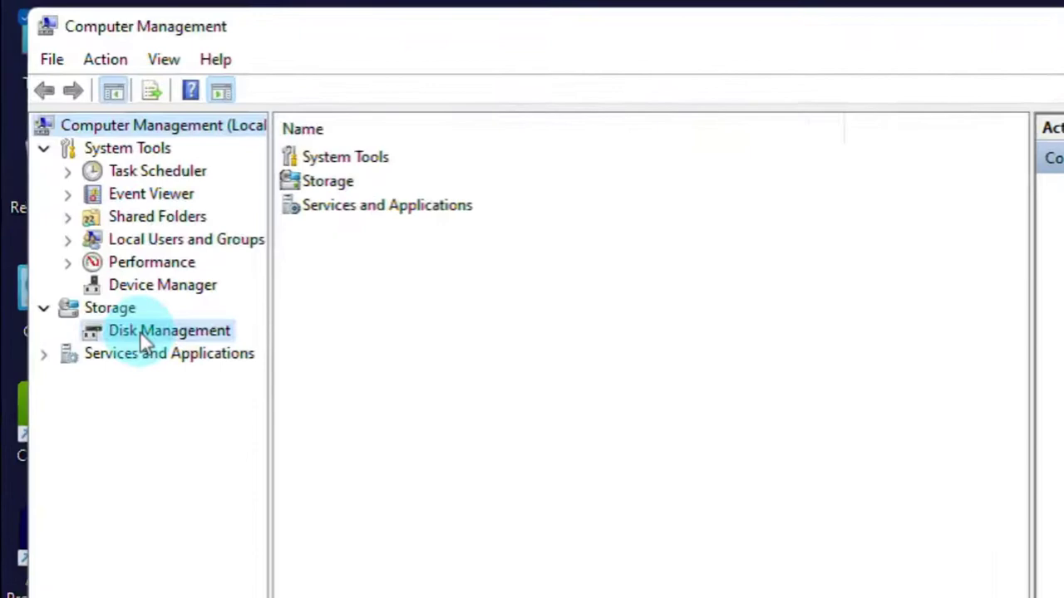
left_click(140, 331)
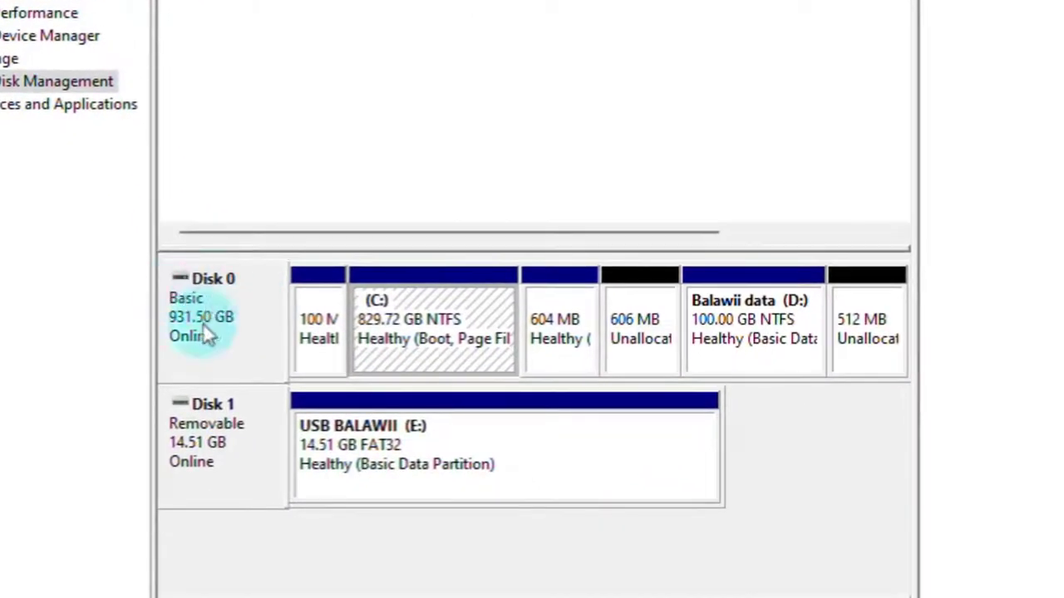
right_click(237, 327)
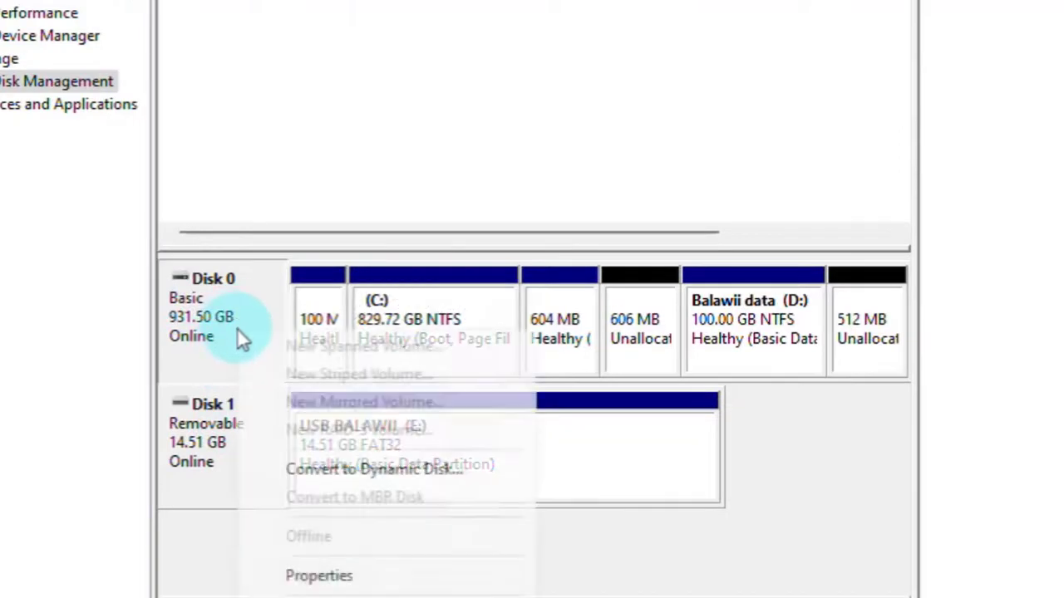
left_click(388, 519)
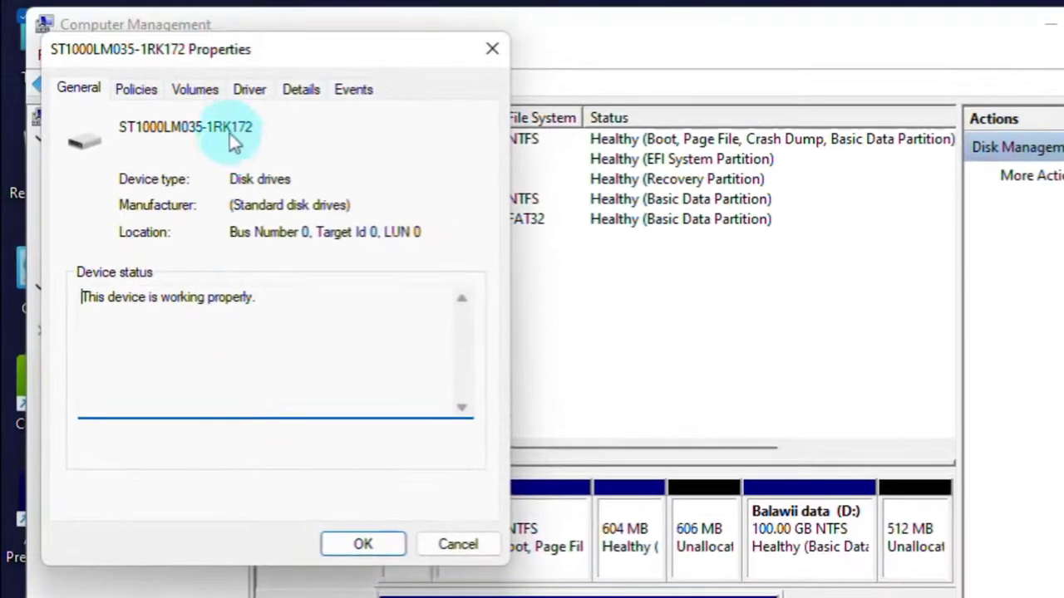
left_click(204, 93)
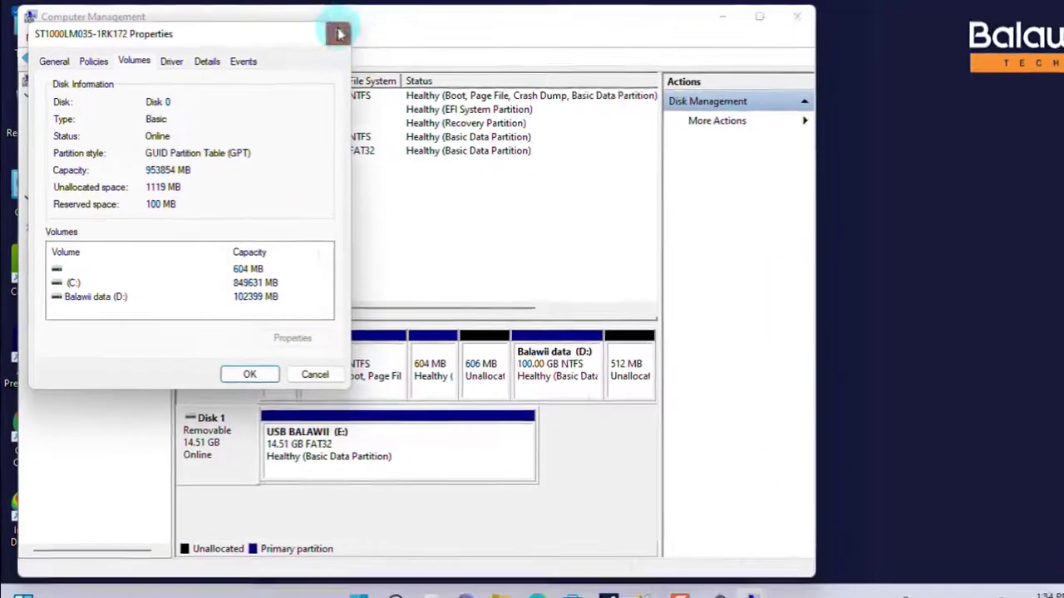
left_click(492, 48)
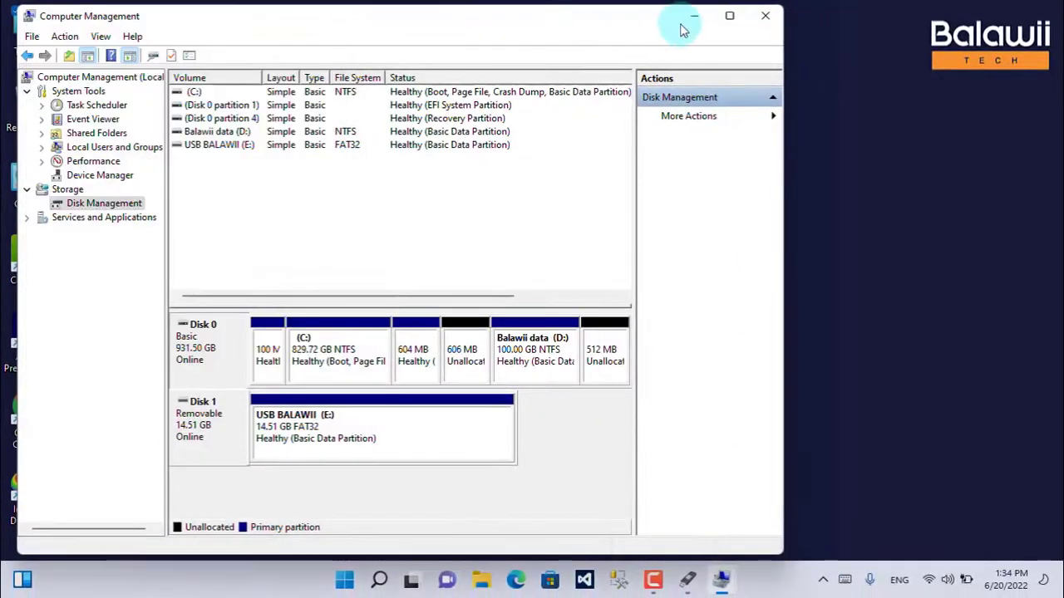
left_click(765, 16)
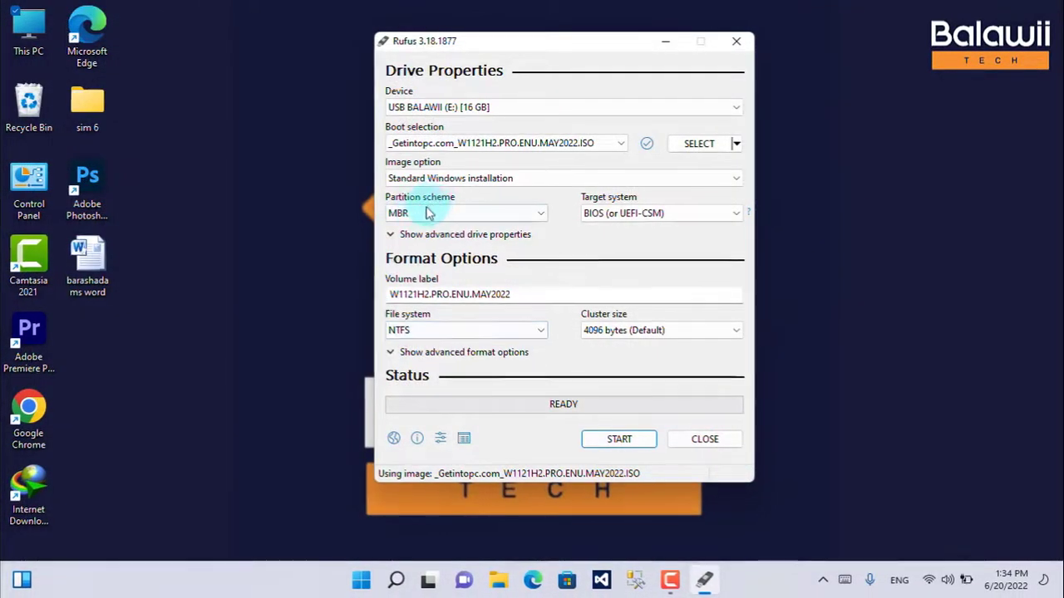
Set the partition scheme to GPT and replace the volume label with w11.
left_click(401, 213)
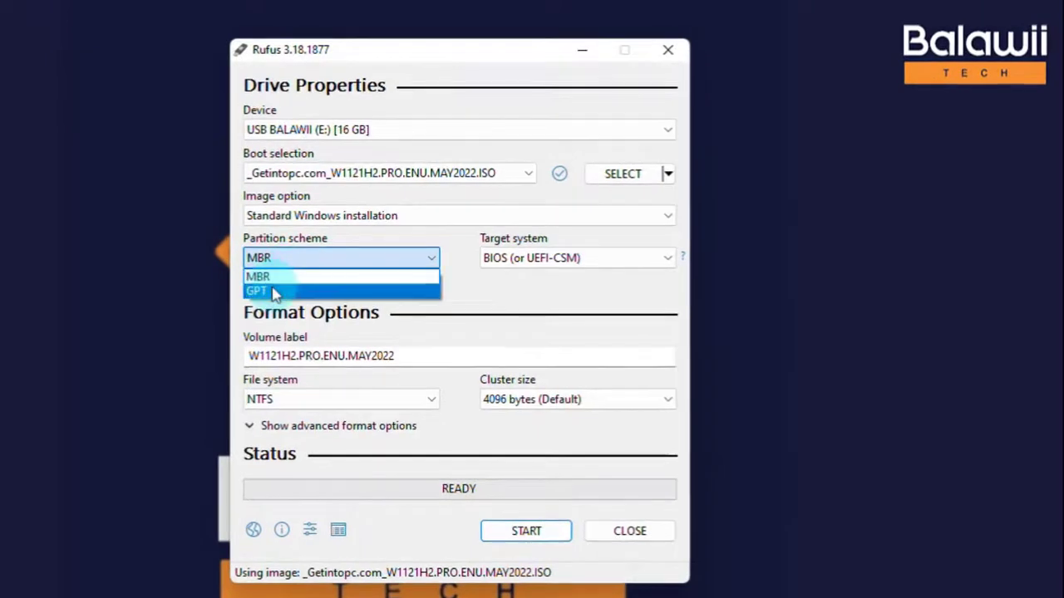
left_click(274, 293)
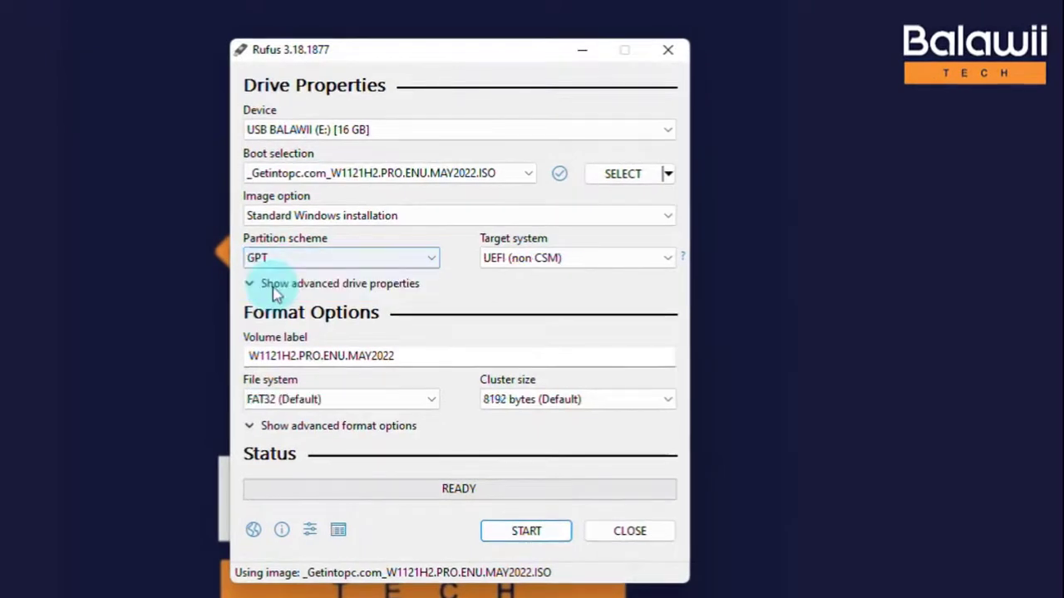
left_click_drag(420, 352, 190, 346)
key("BackSpace")
key("ctrl+z")
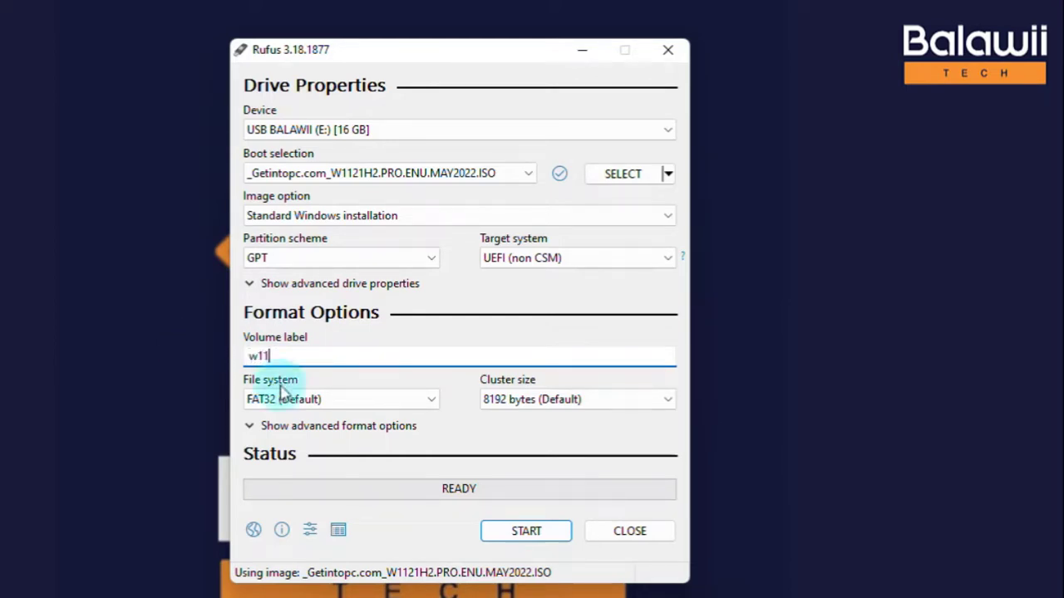
Write the Windows image to the 16 GB USB drive, accepting the erasure of its data, and close Rufus when finished.
left_click(513, 533)
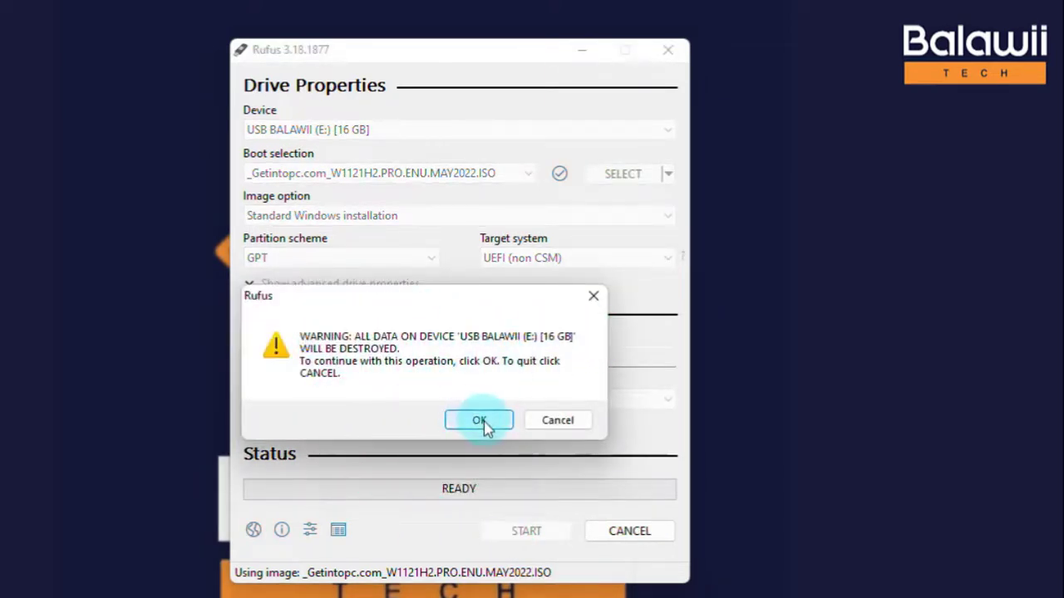
left_click(481, 421)
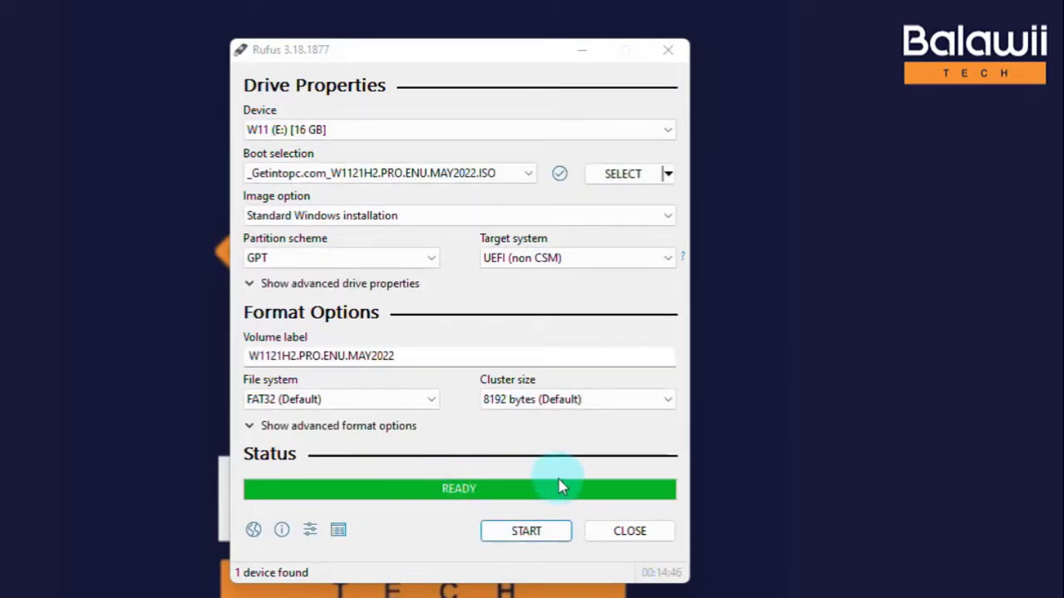
left_click(641, 536)
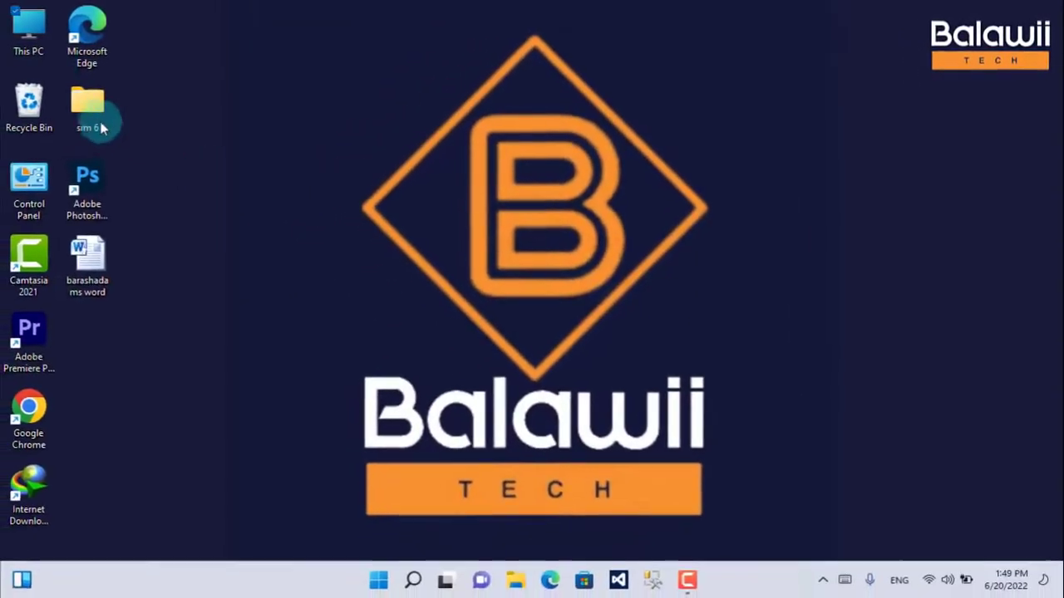
Check the finished USB drive among the drives in This PC and close the window.
double_click(32, 33)
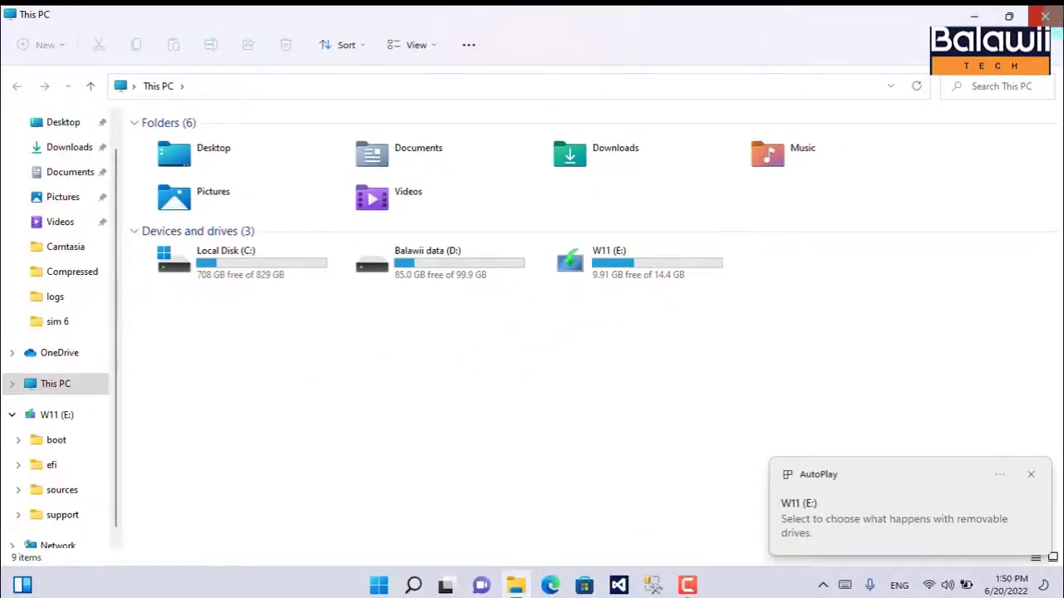
left_click(1045, 16)
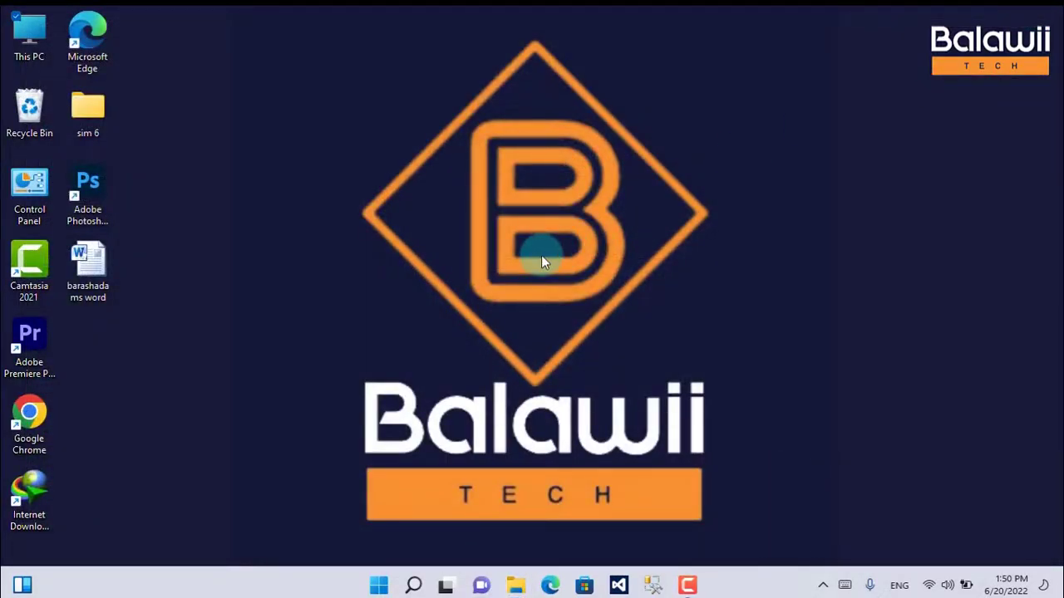